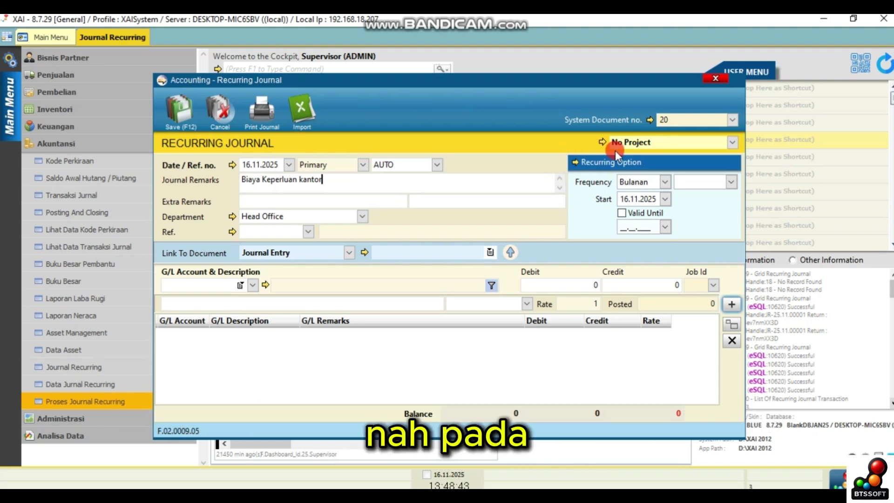
- Set the recurring frequency of the journal to Bulanan with Akhir Bulan as the posting day
left_click(647, 182)
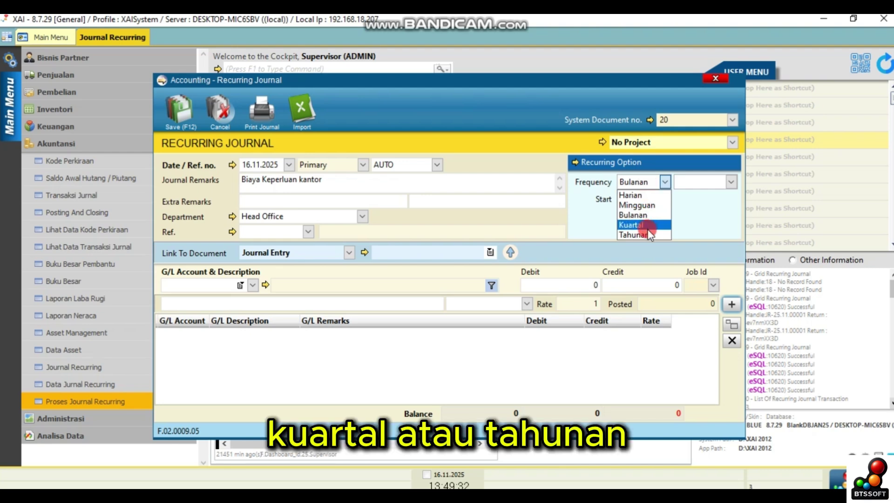
left_click(666, 183)
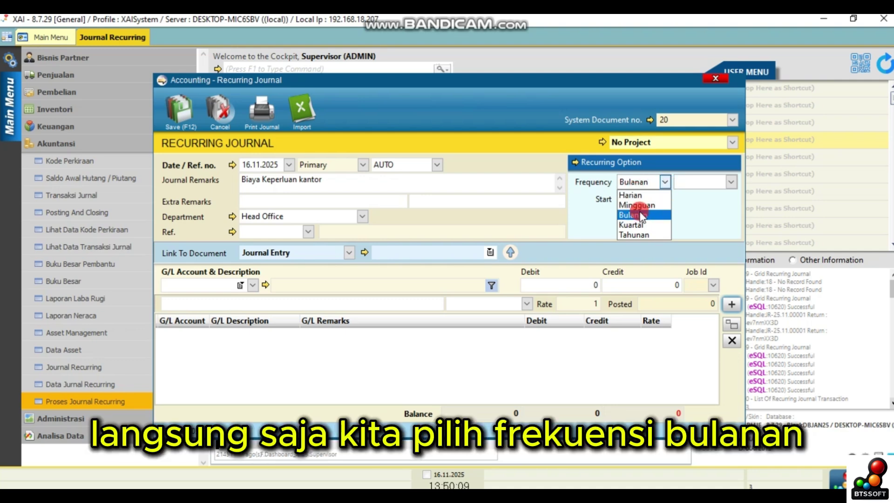
left_click(648, 216)
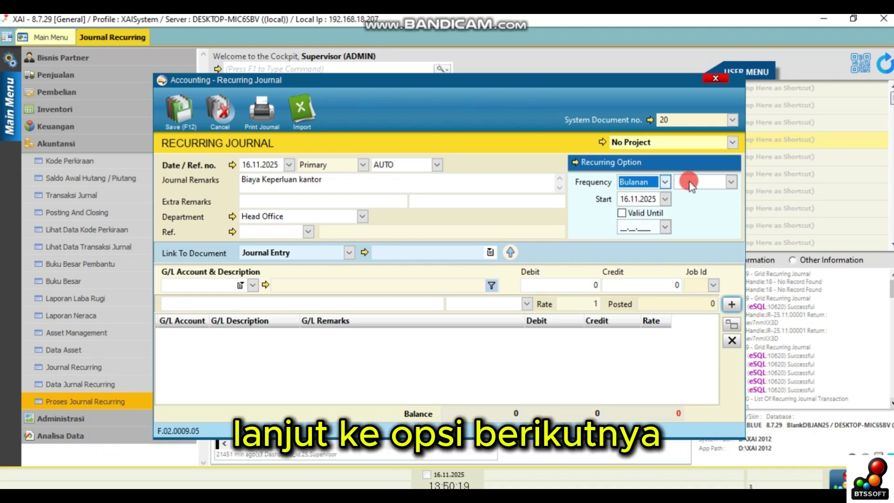
left_click(732, 182)
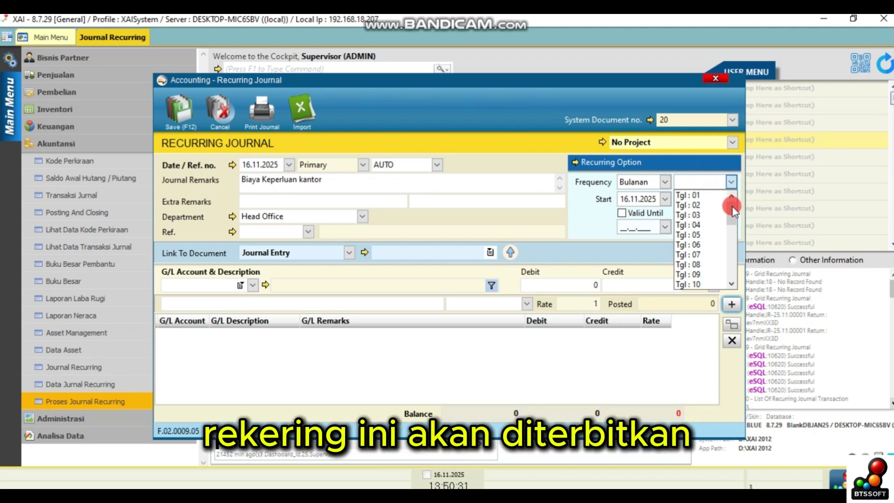
left_click_drag(732, 208, 731, 289)
left_click_drag(730, 289, 732, 263)
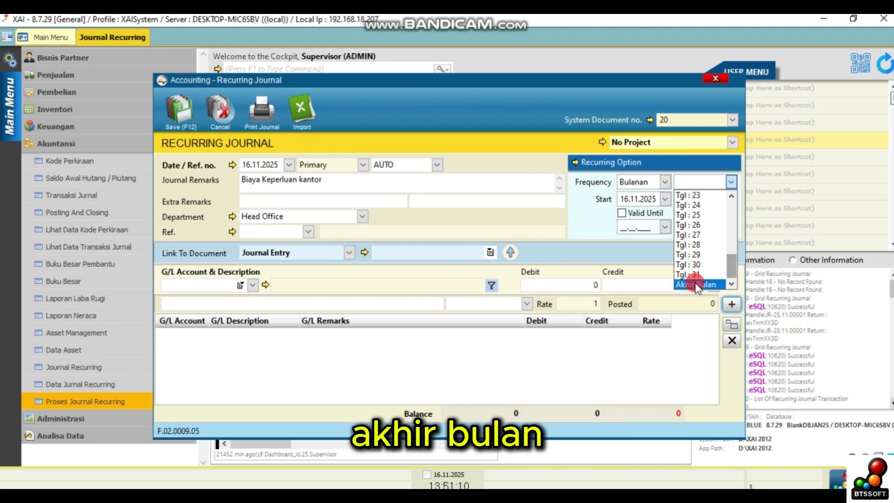
left_click(698, 284)
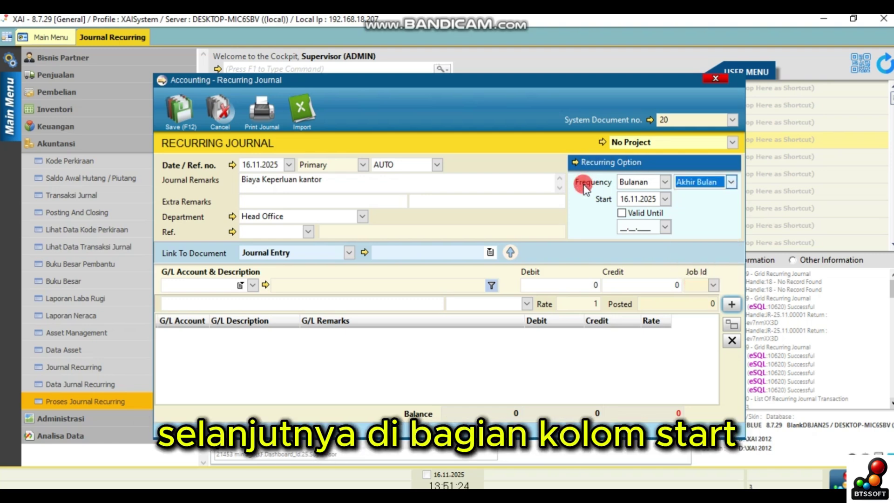
- Set the recurring start date to 30.11.2025
left_click(665, 199)
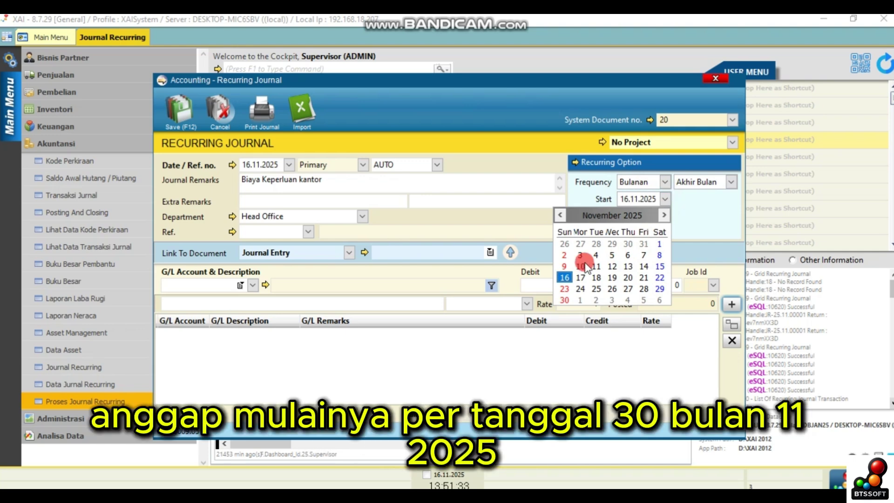
left_click(565, 300)
left_click(635, 199)
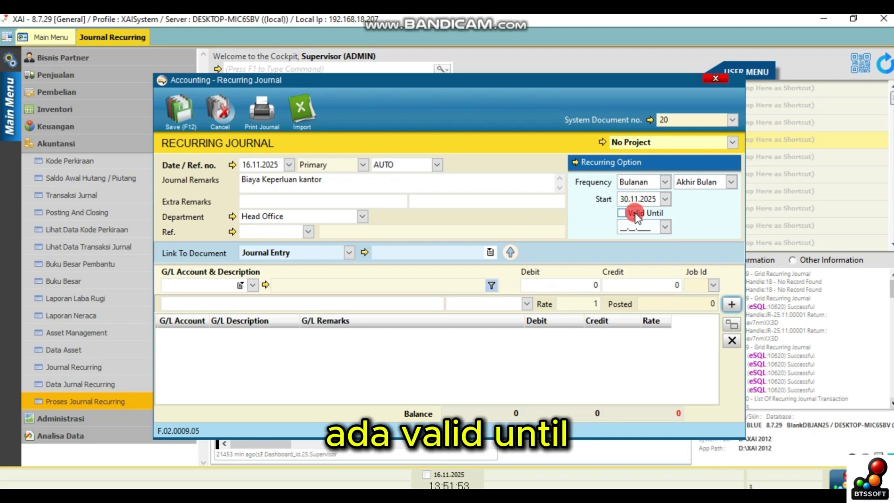
- Try limiting the recurrence with a Valid Until date of 31.01.2026 and clear the option again
left_click(623, 215)
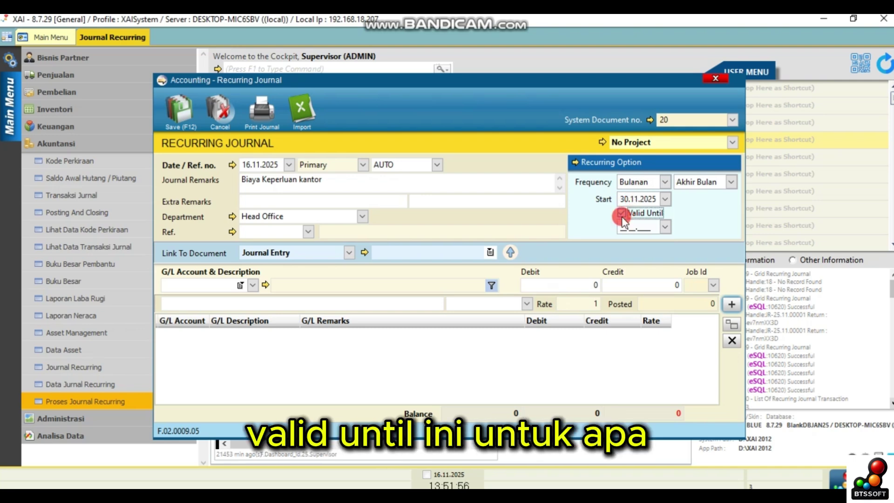
left_click(665, 227)
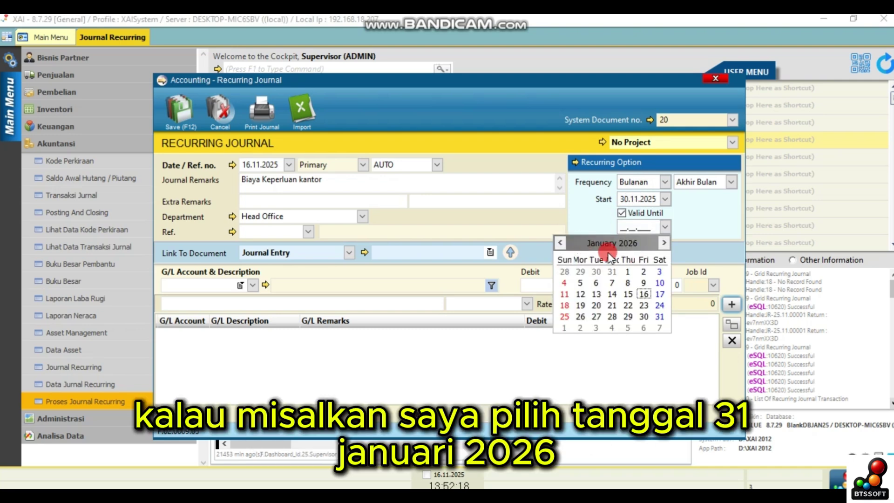
left_click(660, 317)
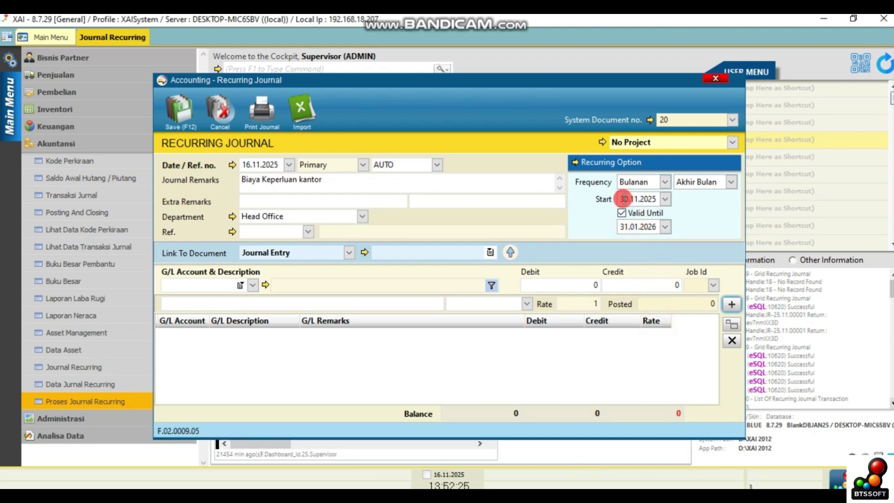
left_click(630, 227)
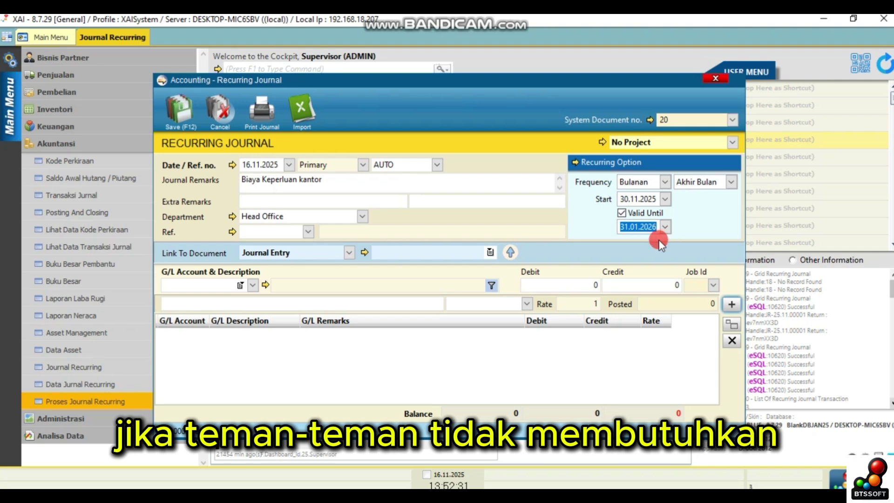
left_click(619, 227)
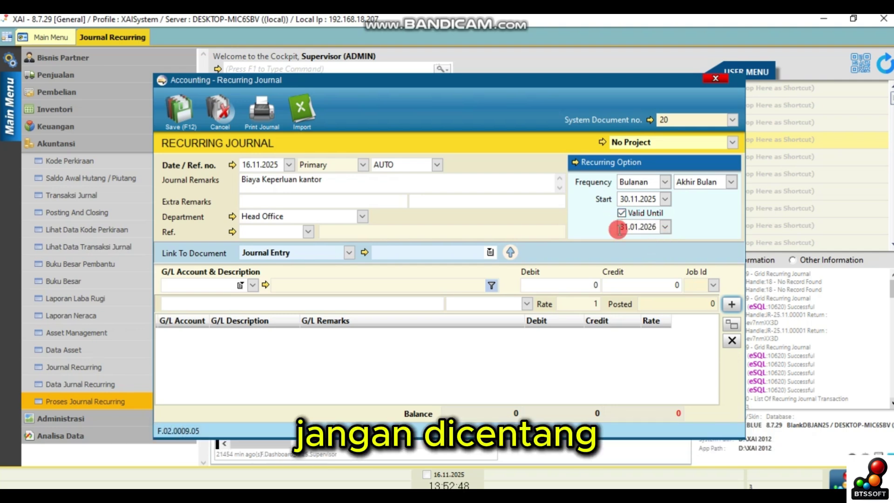
left_click(622, 214)
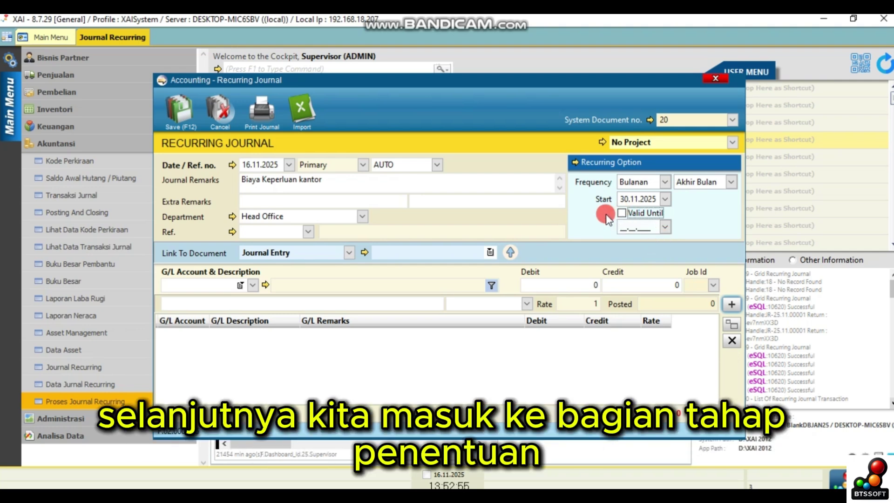
left_click(253, 285)
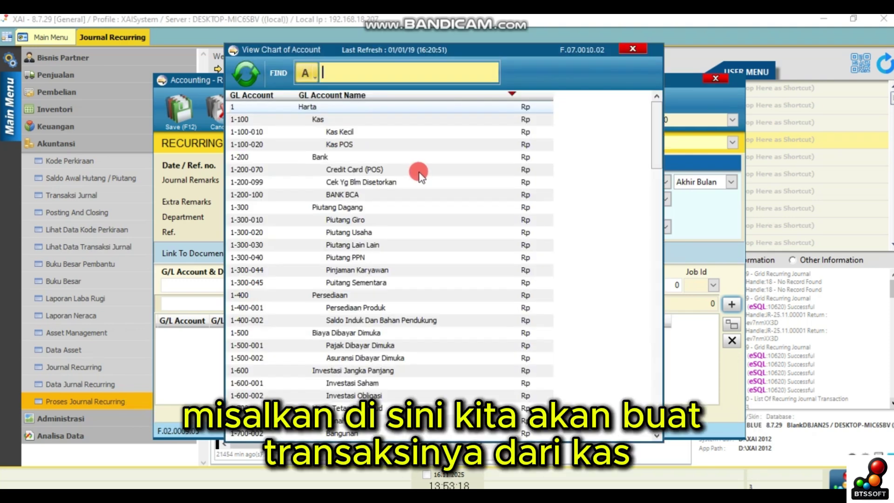
double_click(380, 132)
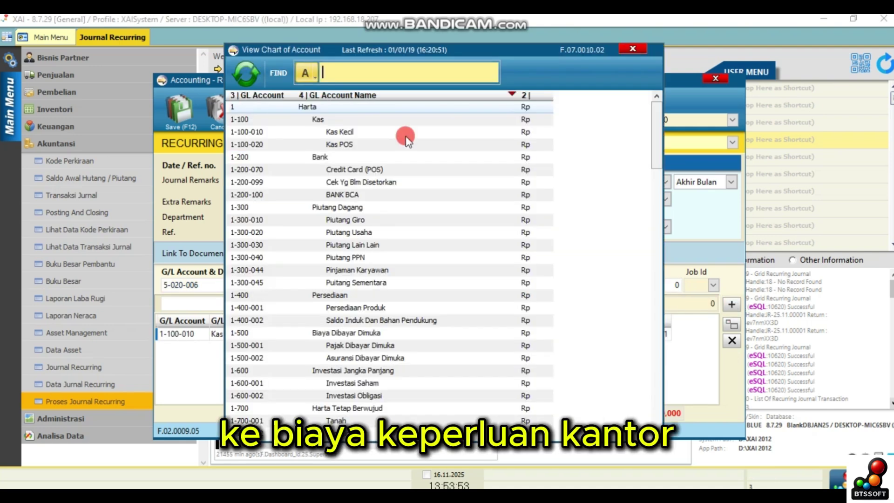
type("Biaya Keperluan Kantor")
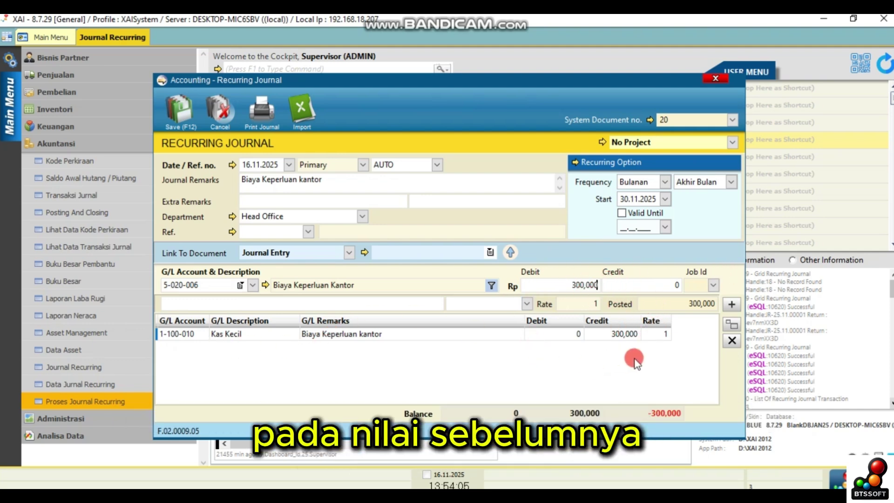
left_click(732, 306)
left_click(503, 407)
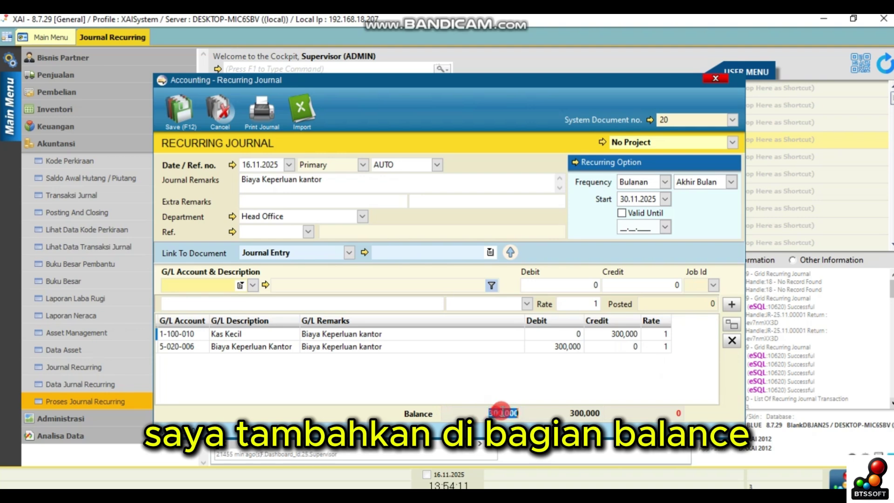
left_click(651, 415)
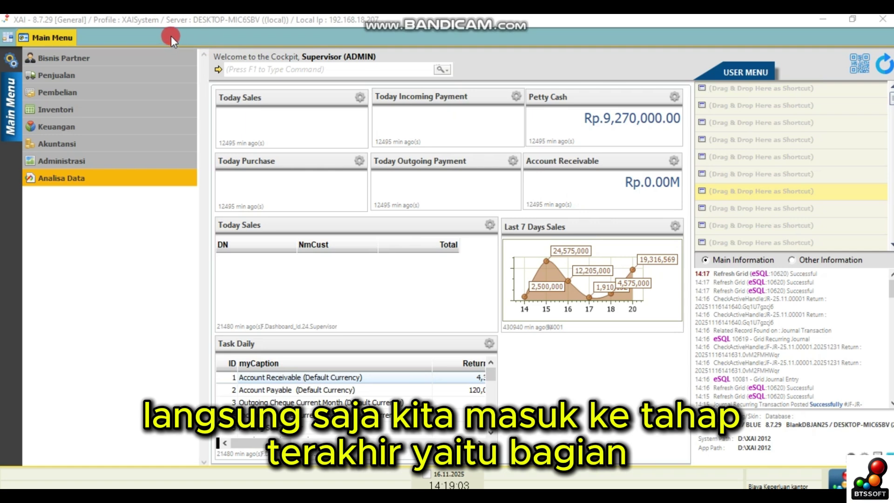
- Open Proses Journal Recurring and list the recurring journals due from 01.11.2025 to 30.11.2025
left_click(95, 125)
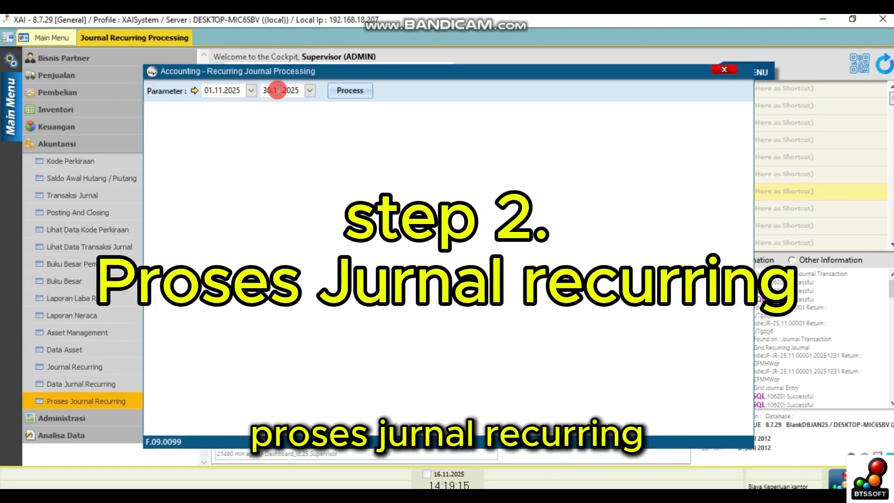
left_click(218, 90)
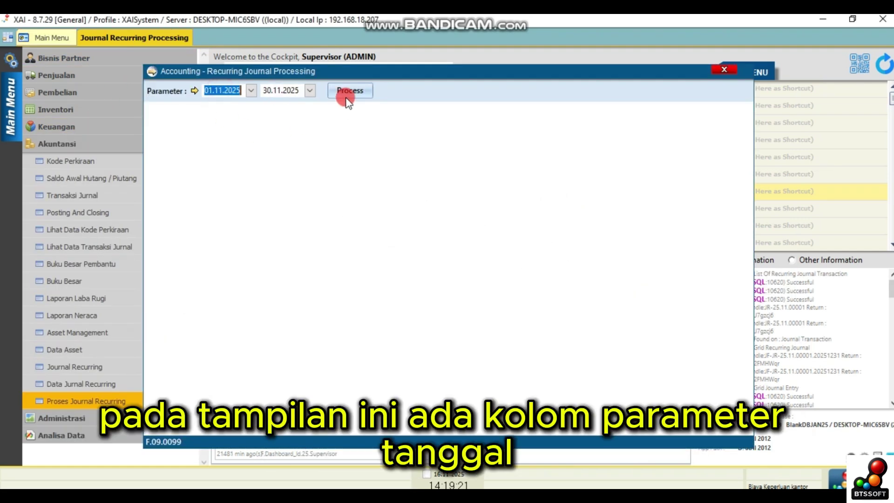
left_click(222, 89)
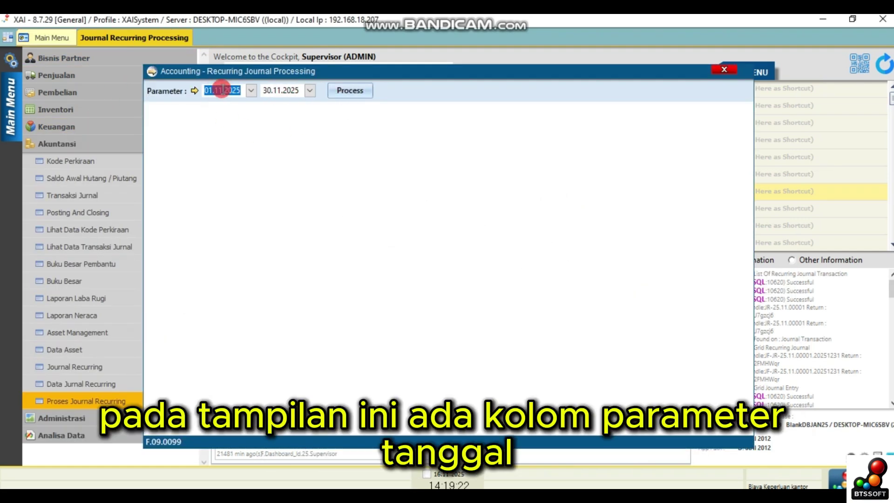
left_click(310, 91)
left_click(281, 90)
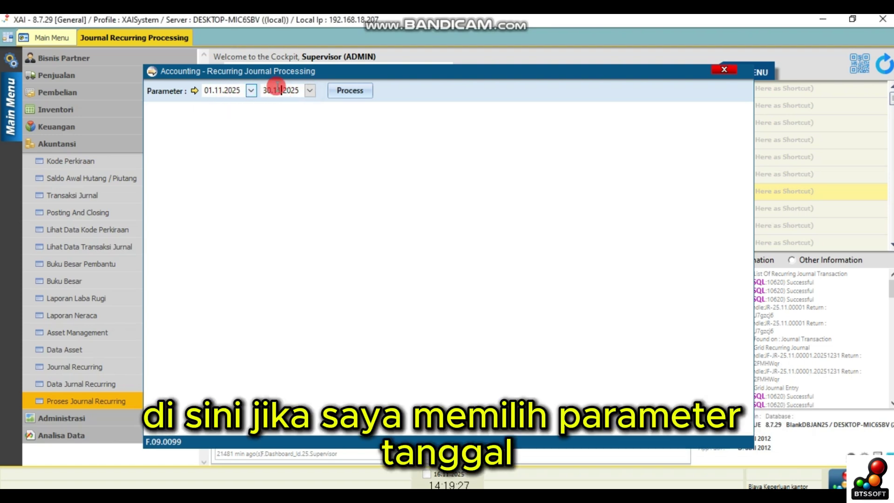
left_click(339, 91)
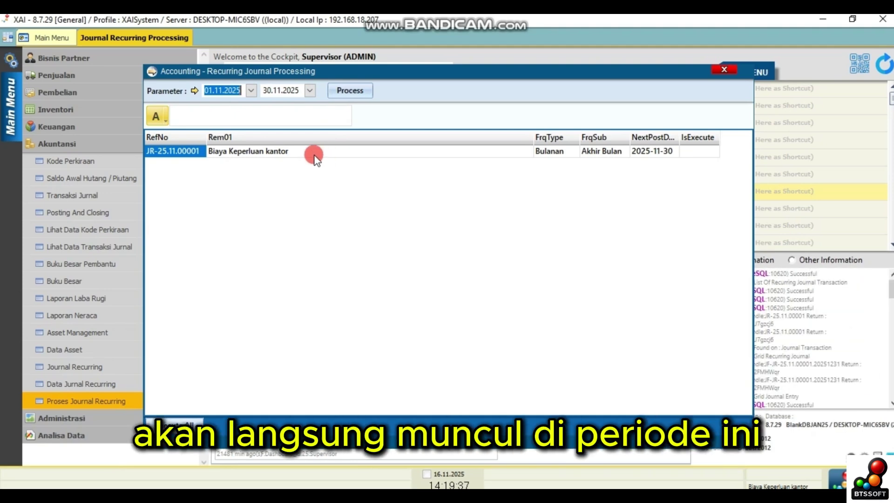
left_click(292, 152)
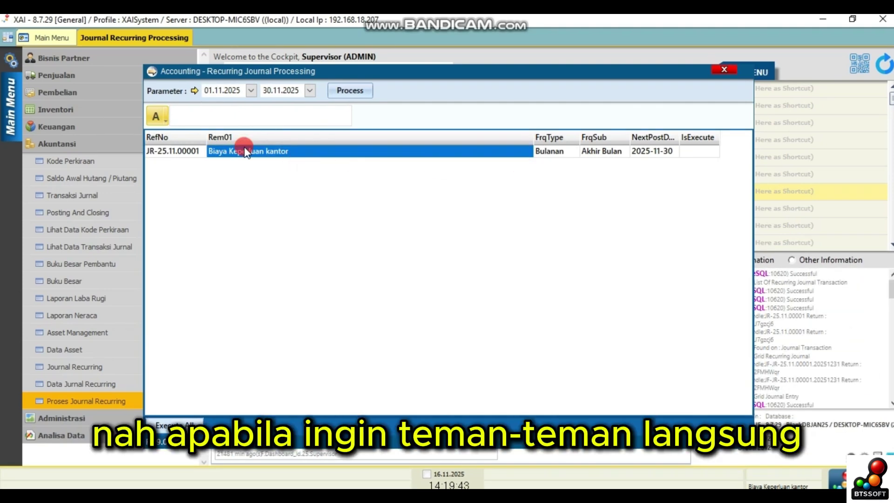
left_click(277, 142)
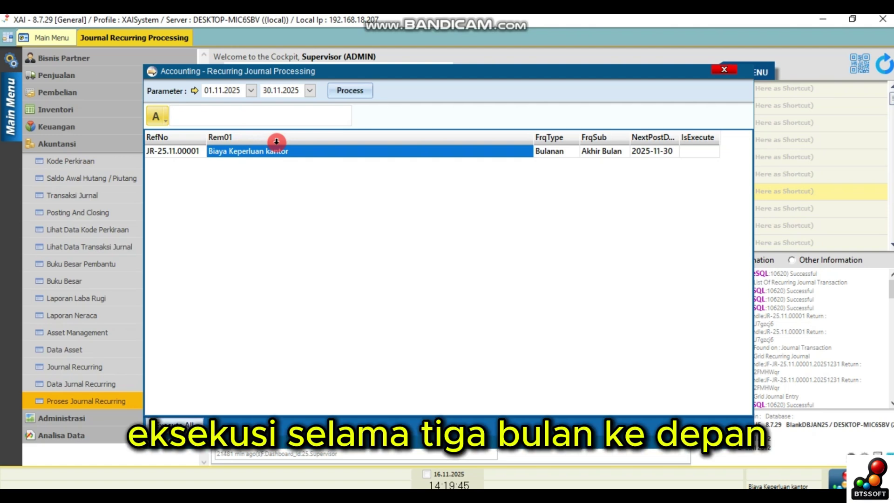
- Extend the processing period's end date to 31.01.2026 and list the recurring journals due in that range
left_click(310, 91)
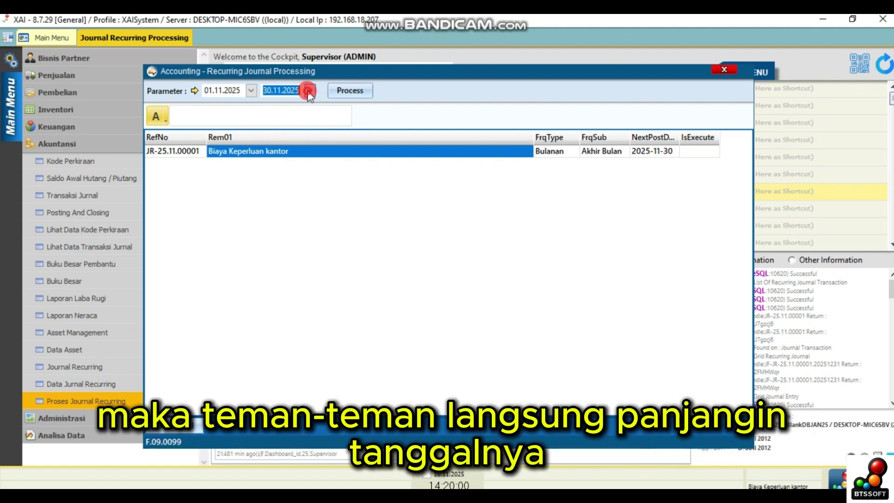
left_click(308, 105)
left_click(309, 106)
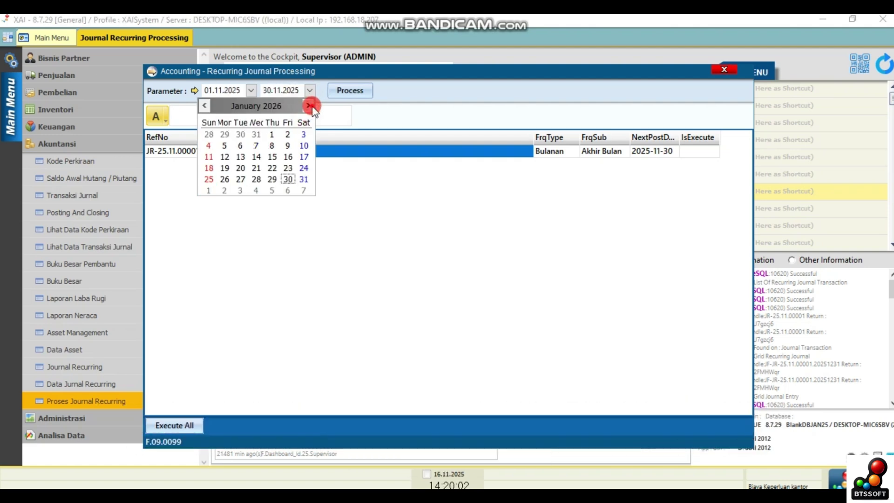
left_click(309, 105)
left_click(205, 105)
left_click(304, 179)
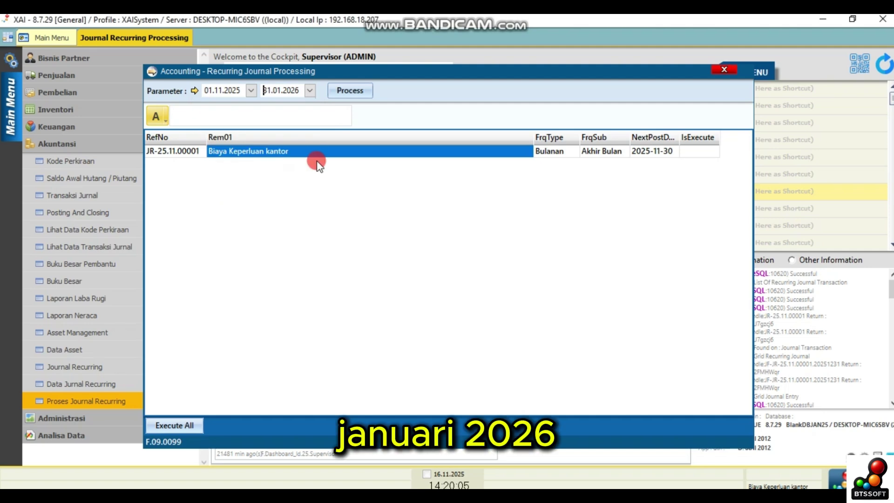
left_click(350, 92)
left_click_drag(342, 70, 472, 69)
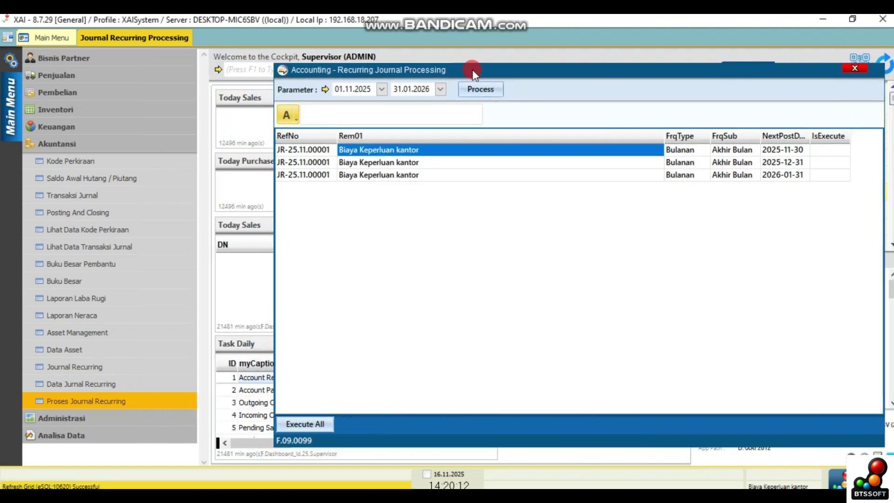
left_click(409, 108)
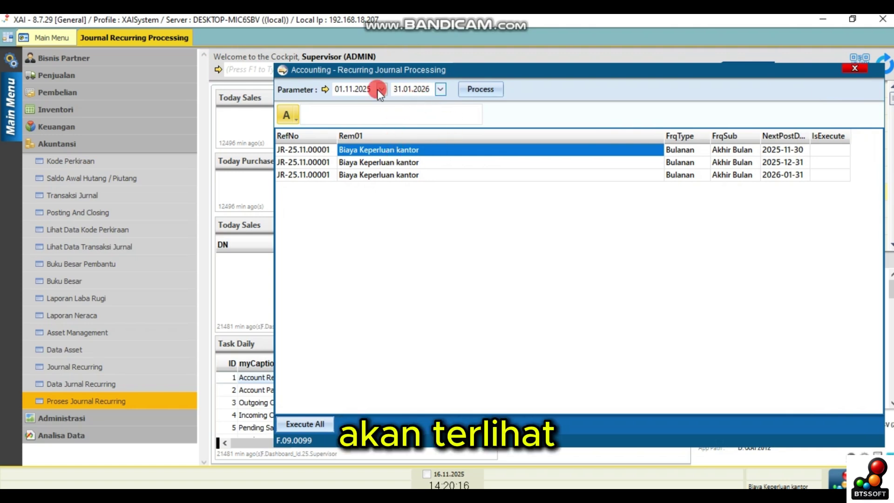
left_click(438, 174)
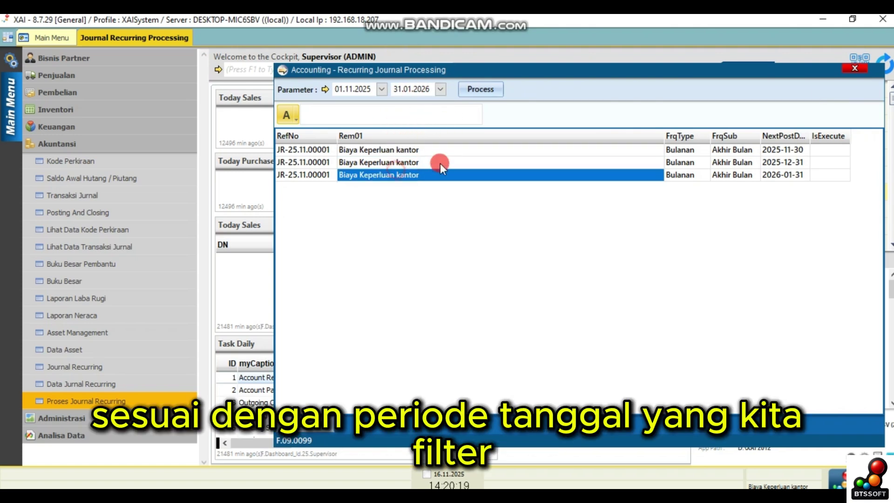
left_click(464, 154)
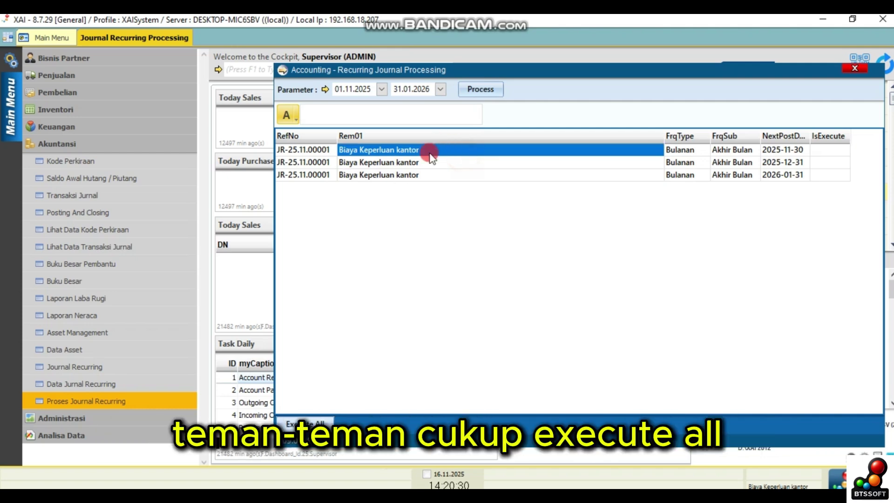
- Execute all listed Biaya Keperluan kantor recurring journals and check the resulting rows
left_click(305, 424)
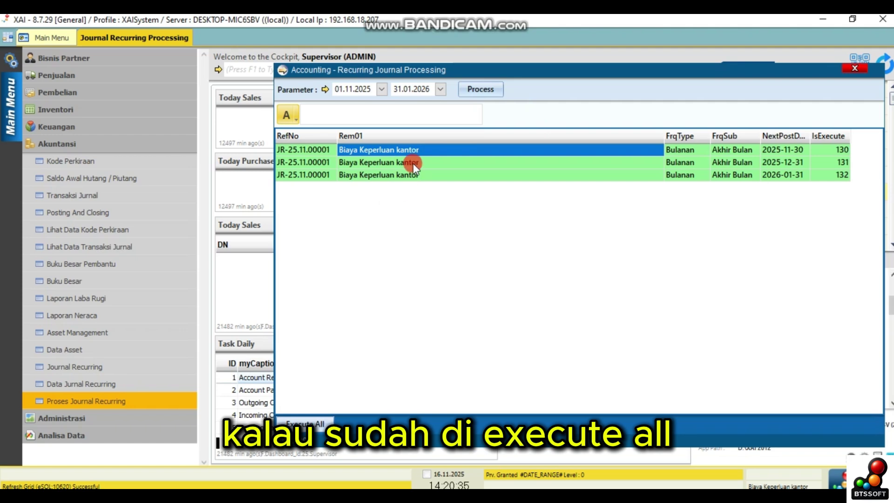
left_click(449, 164)
left_click(443, 175)
left_click(459, 164)
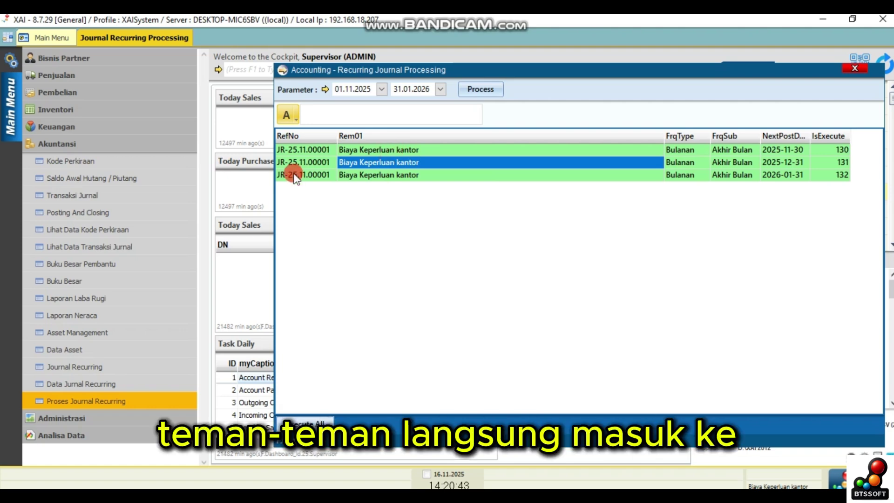
- Open Lihat Data Transaksi Jurnal, extend its end date to 31.01.2026, and reposition the recurring processing window to compare both lists
left_click(128, 247)
left_click(372, 89)
left_click(371, 103)
left_click(371, 103)
left_click(371, 103)
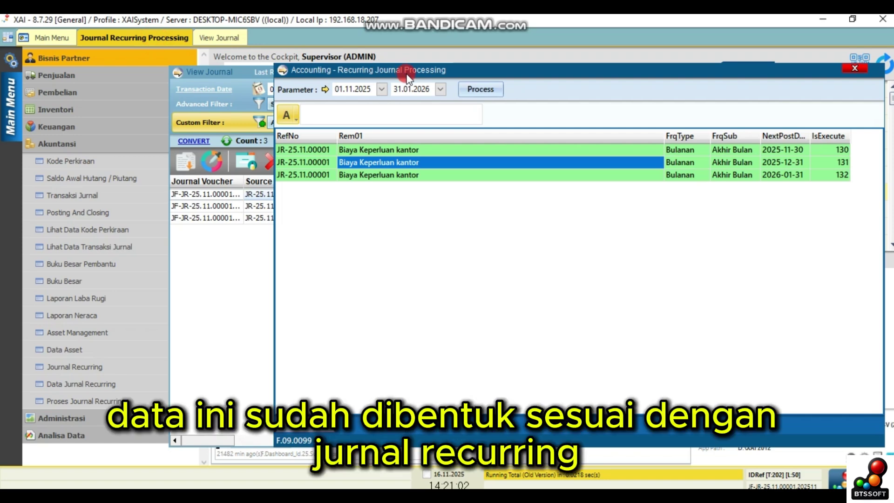
left_click_drag(461, 68, 344, 243)
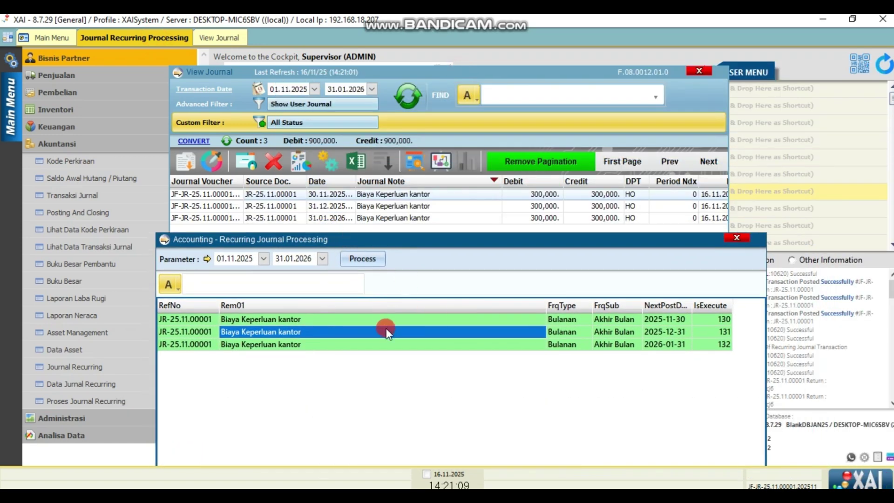
left_click_drag(451, 244, 565, 241)
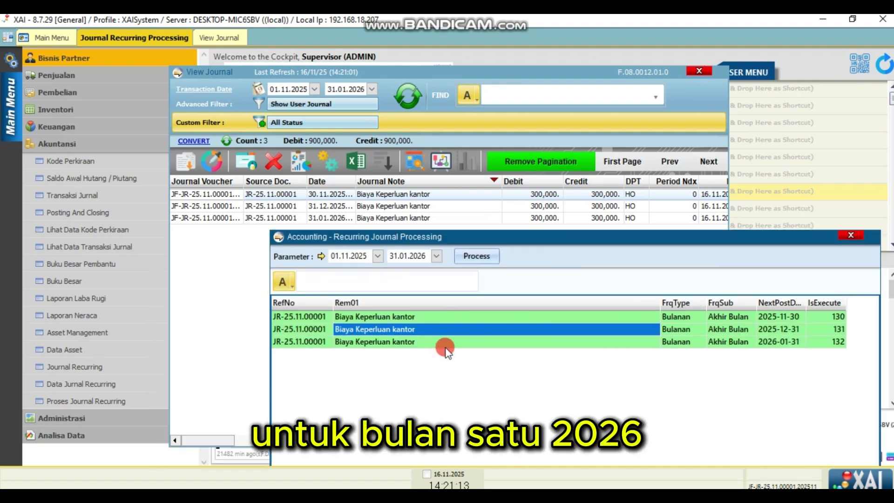
- Delete the result journal of the Biaya Keperluan kantor entry dated 2026-01-31 and refresh the journal transaction list
left_click(773, 342)
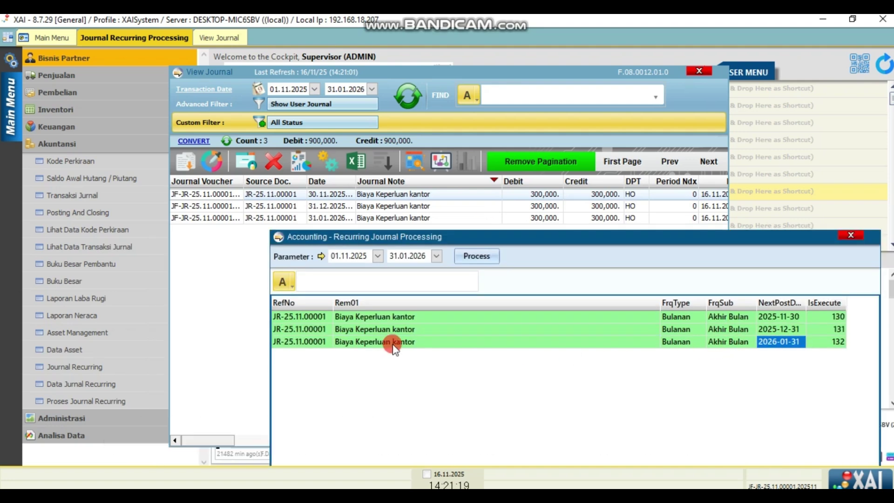
right_click(421, 345)
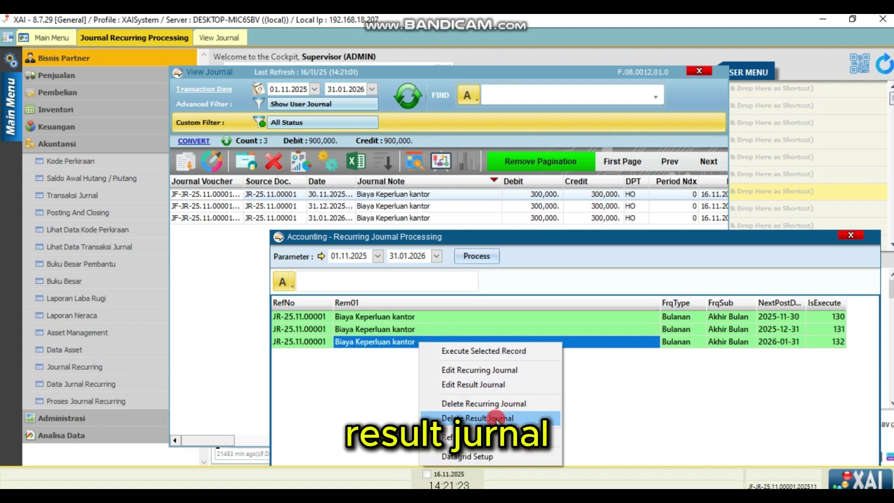
left_click(497, 419)
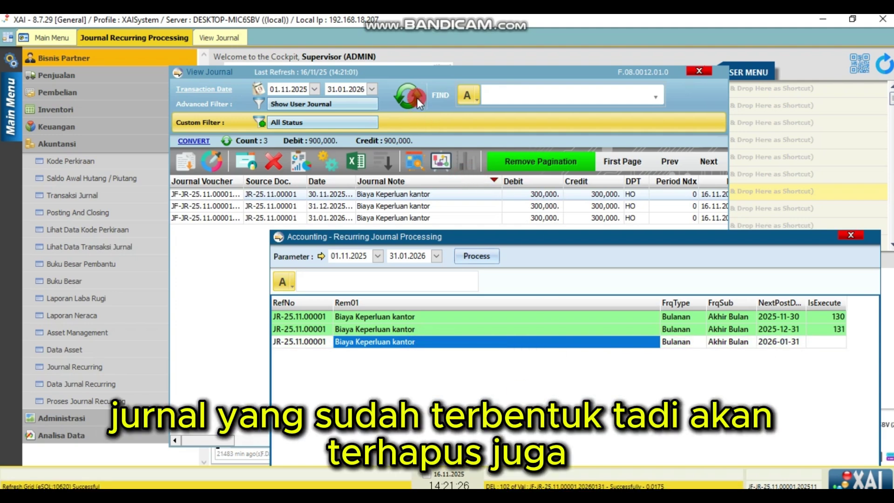
left_click(413, 87)
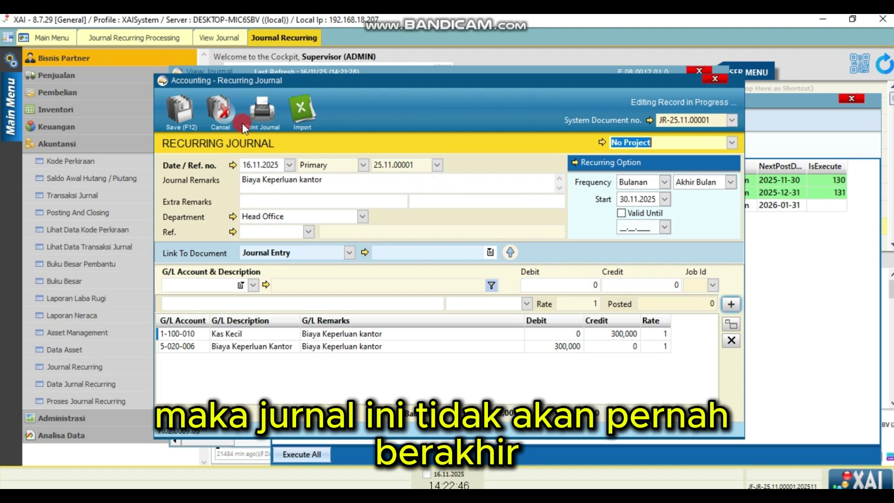
- Exit the recurring journal form without saving and list the recurring journals due from 01.11.2025 to 31.01.2027
left_click(712, 80)
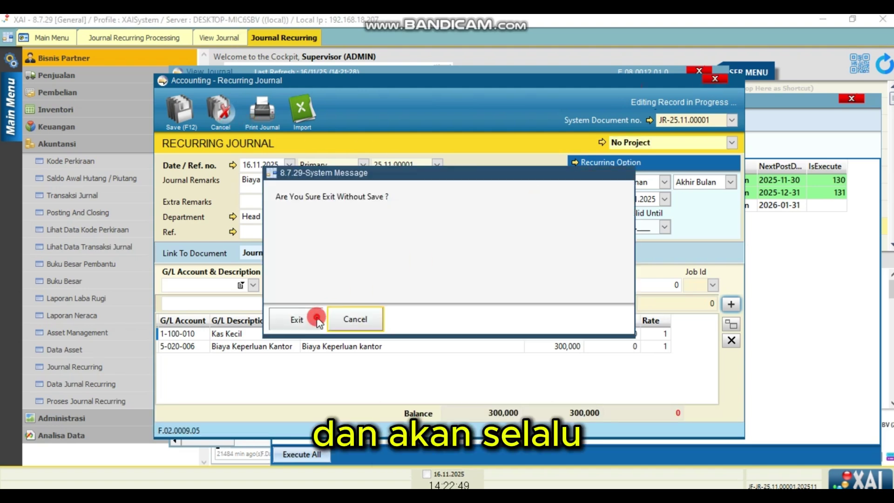
left_click(294, 317)
left_click(410, 119)
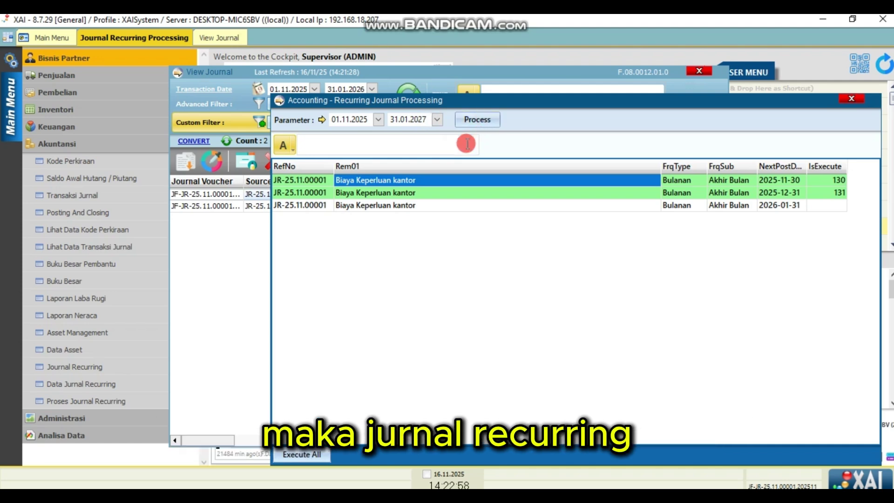
left_click(321, 193)
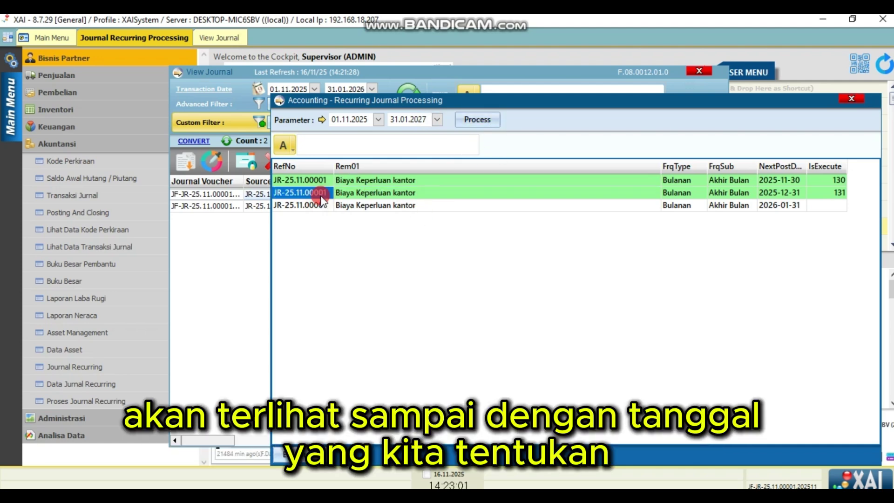
left_click(464, 122)
left_click(455, 343)
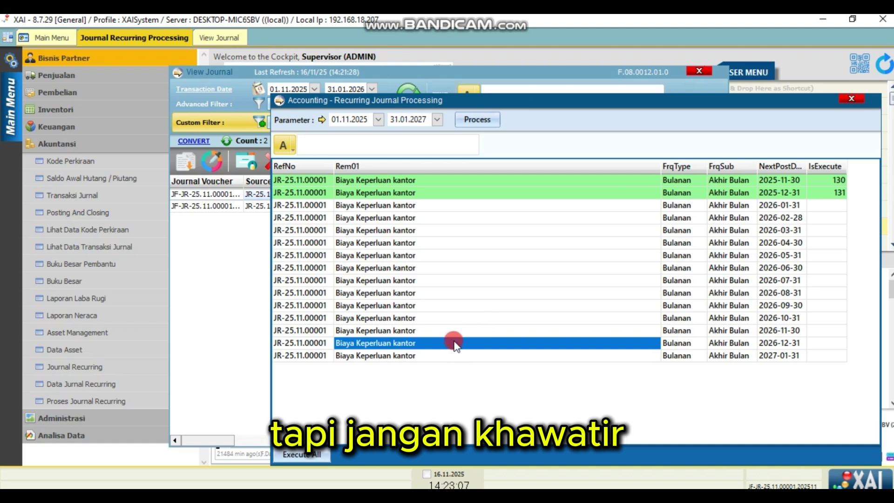
- Select the Biaya Keperluan kantor entry dated 2026-01-31 and bring up its available record actions
left_click(440, 207)
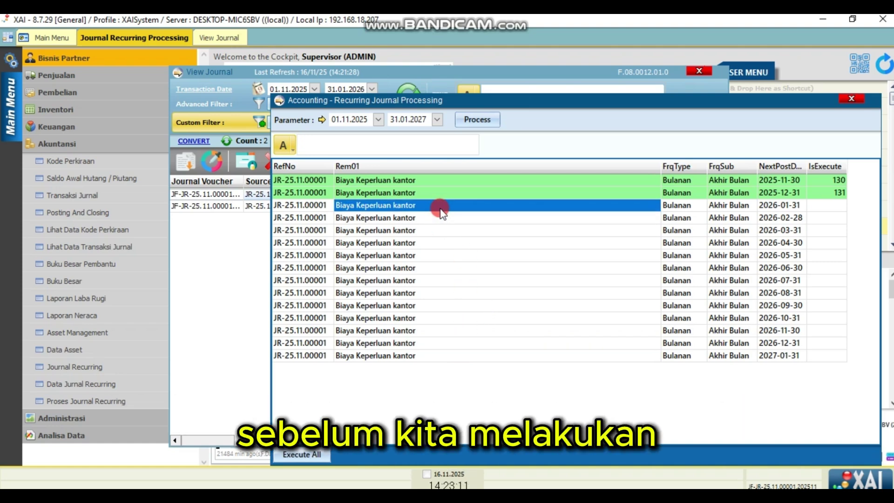
right_click(392, 205)
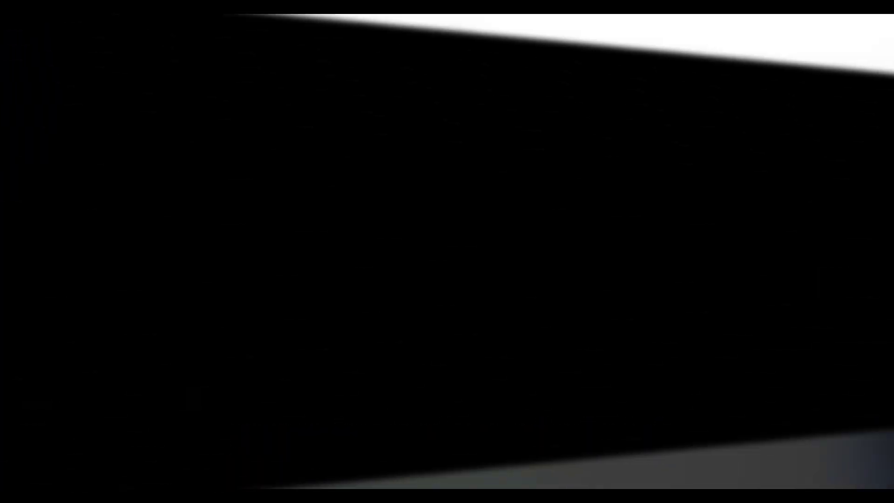